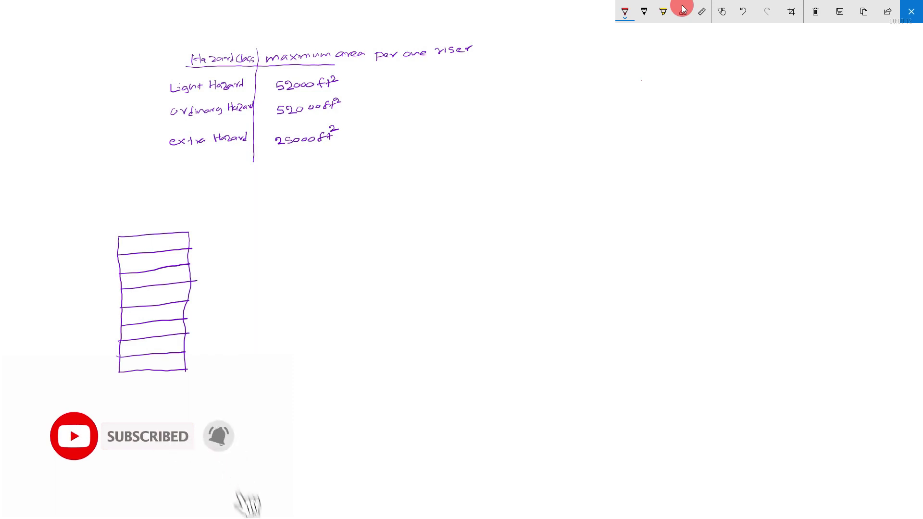
# Step: Handwrite '75000 ft² floor area Building' in red to the right of the hazard class table
pyautogui.moveTo(523, 95)
pyautogui.mouseDown()
pyautogui.moveTo(530, 105)
pyautogui.moveTo(556, 97)
pyautogui.mouseUp()
pyautogui.click(547, 97)
pyautogui.moveTo(565, 96)
pyautogui.mouseDown()
pyautogui.moveTo(583, 102)
pyautogui.moveTo(623, 92)
pyautogui.moveTo(623, 101)
pyautogui.mouseUp()
pyautogui.moveTo(615, 97)
pyautogui.mouseDown()
pyautogui.moveTo(718, 85)
pyautogui.moveTo(714, 94)
pyautogui.moveTo(734, 94)
pyautogui.mouseUp()
pyautogui.moveTo(737, 80); pyautogui.dragTo(744, 93)
pyautogui.moveTo(747, 82)
pyautogui.mouseDown()
pyautogui.moveTo(748, 92)
pyautogui.moveTo(778, 86)
pyautogui.mouseUp()
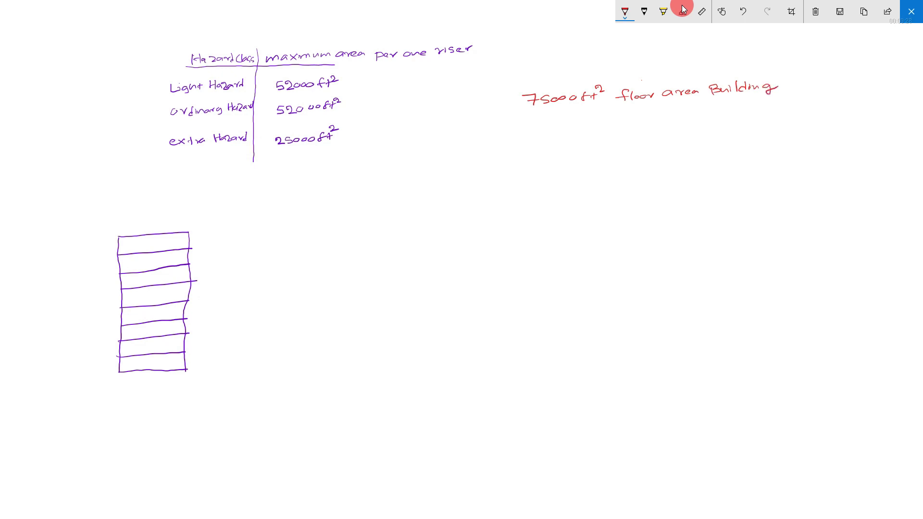
# Step: Draw a red arrow to the stacked-floor sketch and label it 'Building'
pyautogui.moveTo(220, 295)
pyautogui.mouseDown()
pyautogui.moveTo(193, 304)
pyautogui.moveTo(211, 305)
pyautogui.moveTo(228, 295)
pyautogui.mouseUp()
pyautogui.moveTo(241, 286); pyautogui.dragTo(258, 286)
pyautogui.moveTo(268, 272); pyautogui.dragTo(275, 283)
pyautogui.click(299, 272)
pyautogui.moveTo(279, 280); pyautogui.dragTo(302, 272)
pyautogui.moveTo(310, 272); pyautogui.dragTo(302, 280)
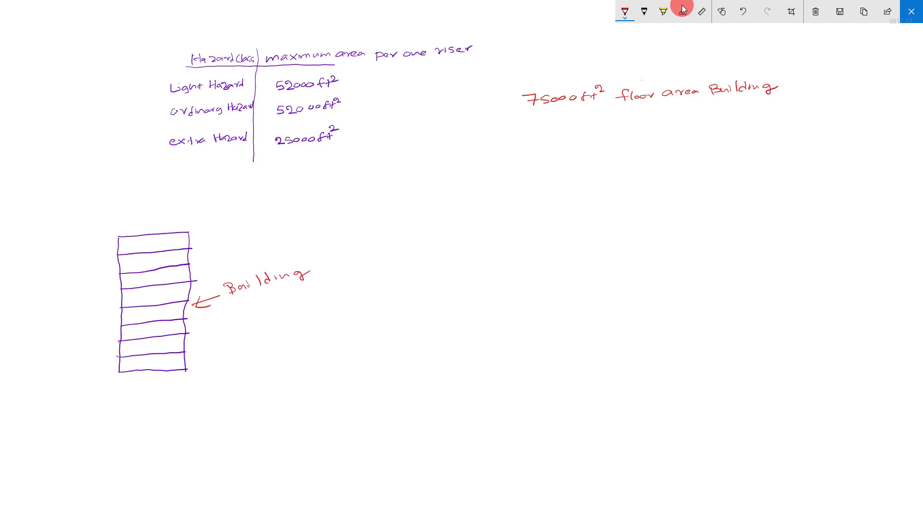
# Step: Point an arrow at the building's top floor labelled 'most remote area (floor)'
pyautogui.moveTo(210, 235)
pyautogui.mouseDown()
pyautogui.moveTo(177, 240)
pyautogui.moveTo(236, 230)
pyautogui.mouseUp()
pyautogui.moveTo(243, 225)
pyautogui.mouseDown()
pyautogui.moveTo(237, 232)
pyautogui.moveTo(246, 232)
pyautogui.mouseUp()
pyautogui.moveTo(242, 227); pyautogui.dragTo(382, 209)
pyautogui.moveTo(376, 205); pyautogui.dragTo(388, 203)
pyautogui.moveTo(391, 199)
pyautogui.mouseDown()
pyautogui.moveTo(390, 208)
pyautogui.moveTo(400, 203)
pyautogui.mouseUp()
pyautogui.moveTo(405, 204); pyautogui.dragTo(417, 206)
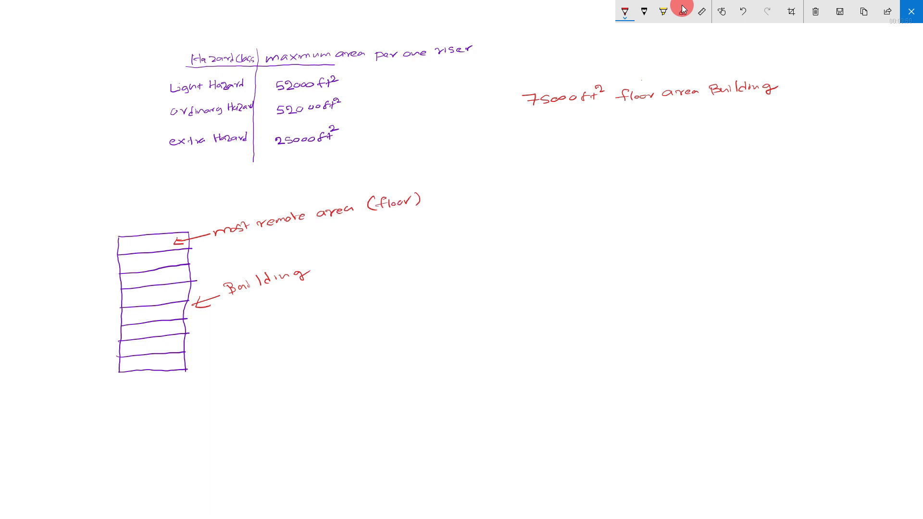
# Step: Draw a red floor-plan rectangle and divide it into rooms with divider lines
pyautogui.moveTo(286, 308)
pyautogui.mouseDown()
pyautogui.moveTo(439, 293)
pyautogui.moveTo(439, 353)
pyautogui.moveTo(293, 364)
pyautogui.mouseUp()
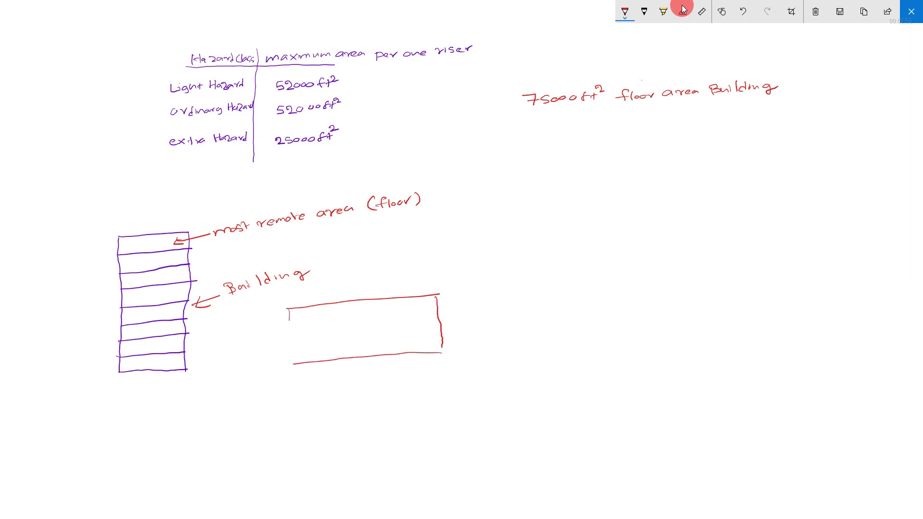
pyautogui.moveTo(289, 320); pyautogui.dragTo(300, 365)
pyautogui.moveTo(319, 306)
pyautogui.mouseDown()
pyautogui.moveTo(332, 355)
pyautogui.moveTo(356, 345)
pyautogui.moveTo(359, 353)
pyautogui.mouseUp()
pyautogui.moveTo(385, 302); pyautogui.dragTo(394, 350)
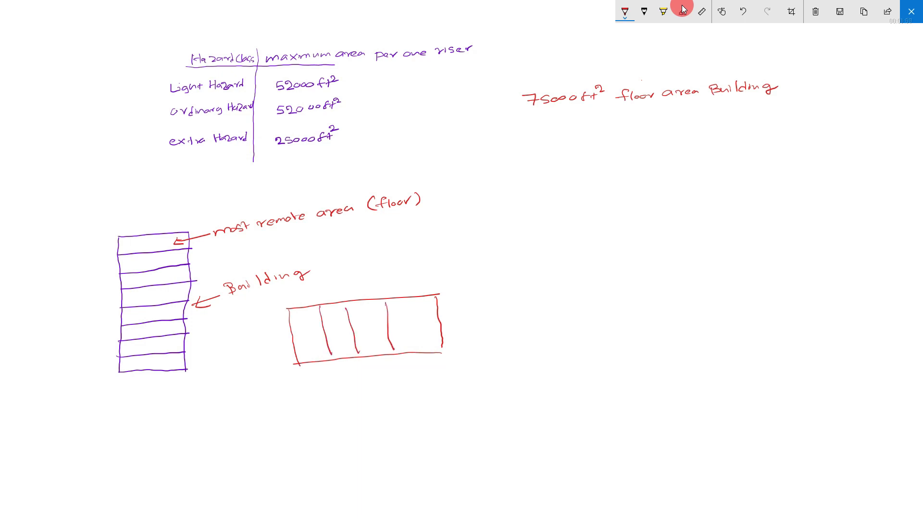
pyautogui.moveTo(291, 341)
pyautogui.mouseDown()
pyautogui.moveTo(436, 321)
pyautogui.moveTo(411, 296)
pyautogui.moveTo(426, 280)
pyautogui.moveTo(416, 305)
pyautogui.mouseUp()
# Step: Add arrow labels 'rooms' and 'floor plan' to the floor-plan sketch
pyautogui.moveTo(415, 272); pyautogui.dragTo(454, 272)
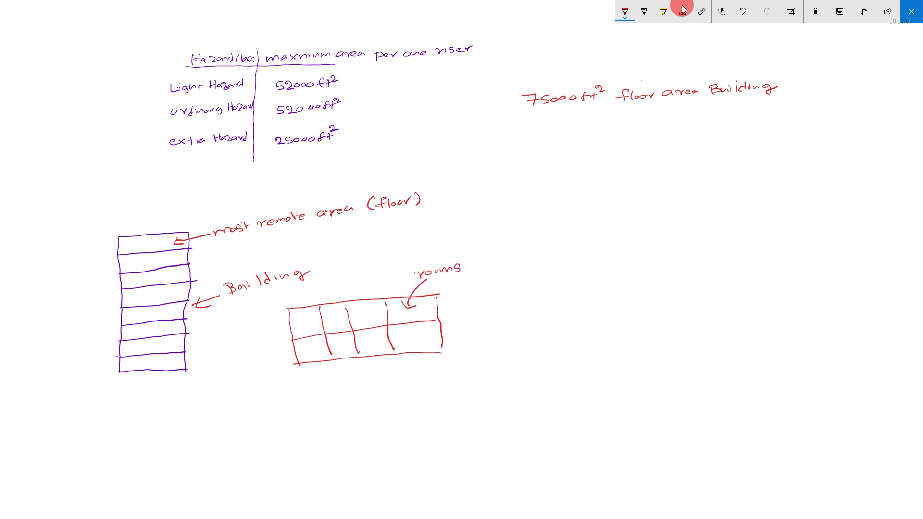
pyautogui.moveTo(411, 355); pyautogui.dragTo(428, 386)
pyautogui.moveTo(425, 381); pyautogui.dragTo(442, 384)
pyautogui.moveTo(449, 379); pyautogui.dragTo(452, 383)
pyautogui.moveTo(480, 374); pyautogui.dragTo(501, 380)
pyautogui.moveTo(503, 380); pyautogui.dragTo(511, 379)
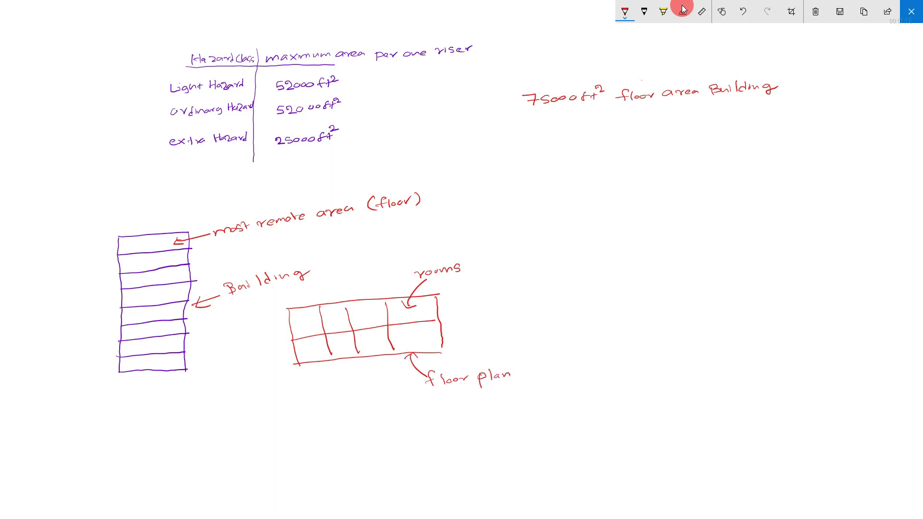
# Step: Point an arrow at the plan's lower-left corner labelled 'area 75000 ft²'
pyautogui.moveTo(299, 394); pyautogui.dragTo(314, 369)
pyautogui.moveTo(270, 410); pyautogui.dragTo(269, 416)
pyautogui.moveTo(271, 415); pyautogui.dragTo(354, 410)
pyautogui.moveTo(351, 404); pyautogui.dragTo(358, 403)
pyautogui.moveTo(364, 399)
pyautogui.mouseDown()
pyautogui.moveTo(364, 406)
pyautogui.moveTo(373, 399)
pyautogui.mouseUp()
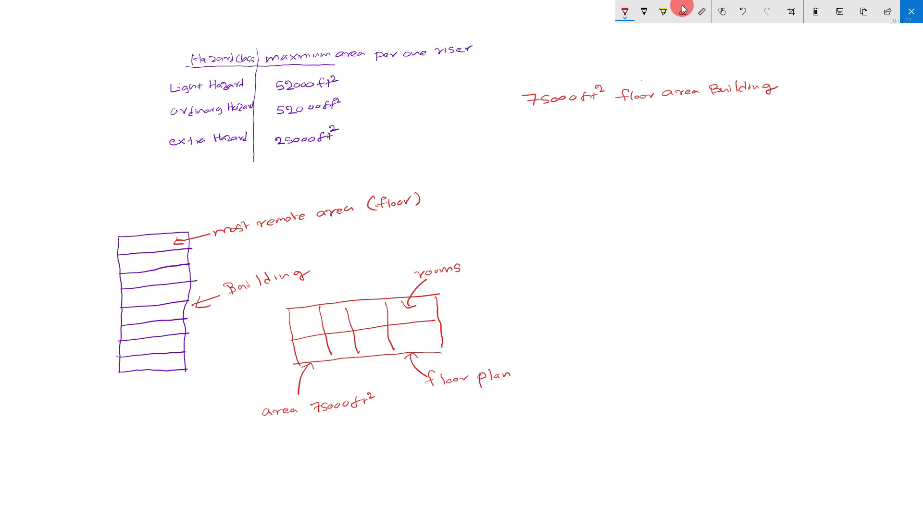
# Step: Mark the pump with a circled 4 and fill the tank with blue water, returning to red
pyautogui.moveTo(668, 371)
pyautogui.mouseDown()
pyautogui.moveTo(653, 383)
pyautogui.moveTo(671, 385)
pyautogui.mouseUp()
pyautogui.moveTo(667, 376)
pyautogui.mouseDown()
pyautogui.moveTo(647, 377)
pyautogui.moveTo(663, 369)
pyautogui.moveTo(683, 378)
pyautogui.moveTo(678, 389)
pyautogui.moveTo(654, 392)
pyautogui.moveTo(646, 382)
pyautogui.moveTo(746, 375)
pyautogui.moveTo(745, 389)
pyautogui.moveTo(799, 384)
pyautogui.mouseUp()
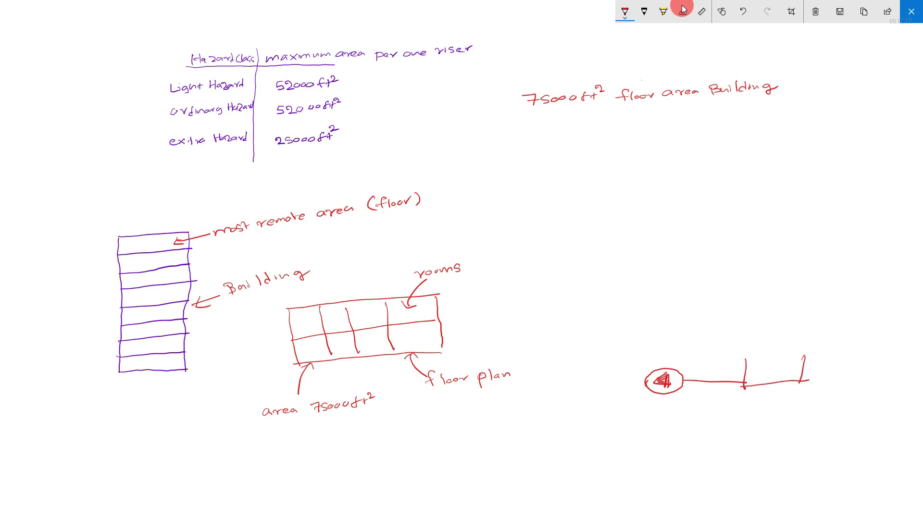
pyautogui.click(626, 11)
pyautogui.click(662, 105)
pyautogui.click(626, 11)
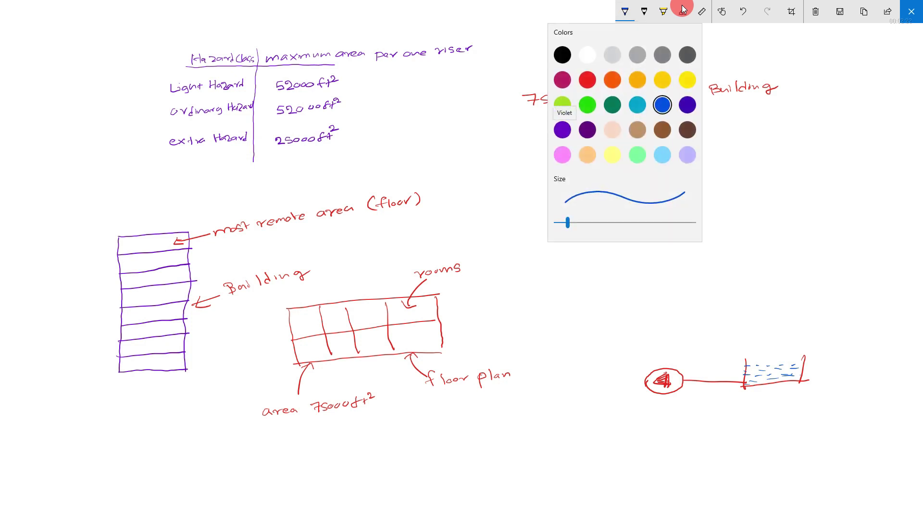
pyautogui.click(587, 80)
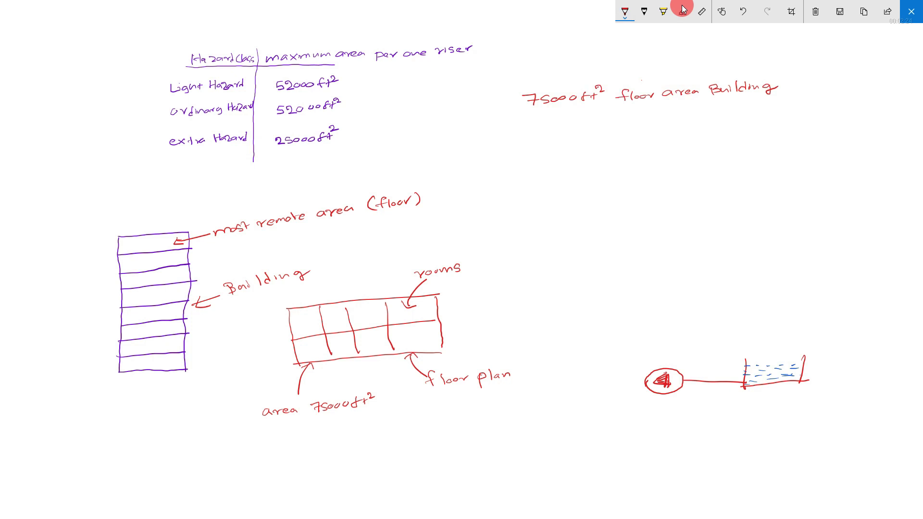
# Step: Draw the red pipe and two risers from the pump, labelled '1st riser' and '2nd riser'
pyautogui.moveTo(645, 384)
pyautogui.mouseDown()
pyautogui.moveTo(587, 384)
pyautogui.moveTo(582, 262)
pyautogui.moveTo(612, 262)
pyautogui.moveTo(618, 383)
pyautogui.mouseUp()
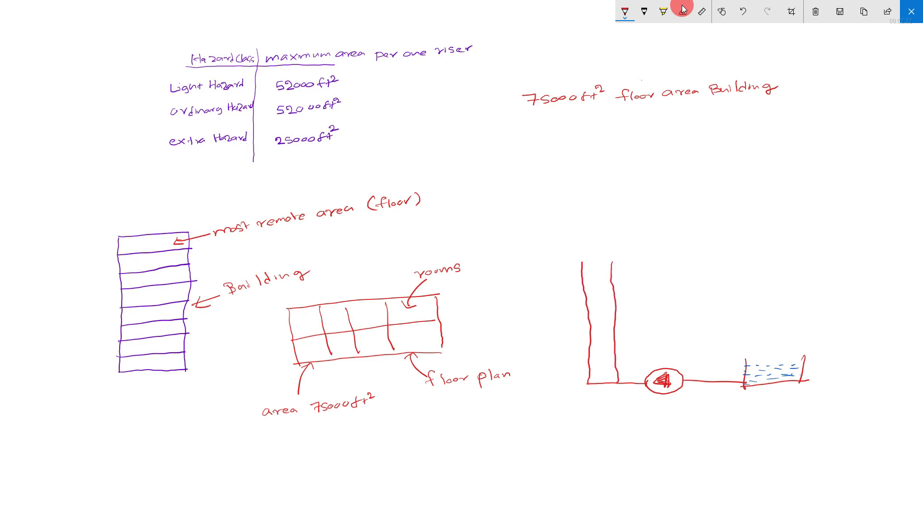
pyautogui.moveTo(618, 294); pyautogui.dragTo(647, 294)
pyautogui.moveTo(654, 286)
pyautogui.mouseDown()
pyautogui.moveTo(655, 294)
pyautogui.moveTo(691, 284)
pyautogui.mouseUp()
pyautogui.moveTo(581, 260)
pyautogui.mouseDown()
pyautogui.moveTo(637, 237)
pyautogui.moveTo(644, 244)
pyautogui.mouseUp()
pyautogui.moveTo(651, 241); pyautogui.dragTo(666, 234)
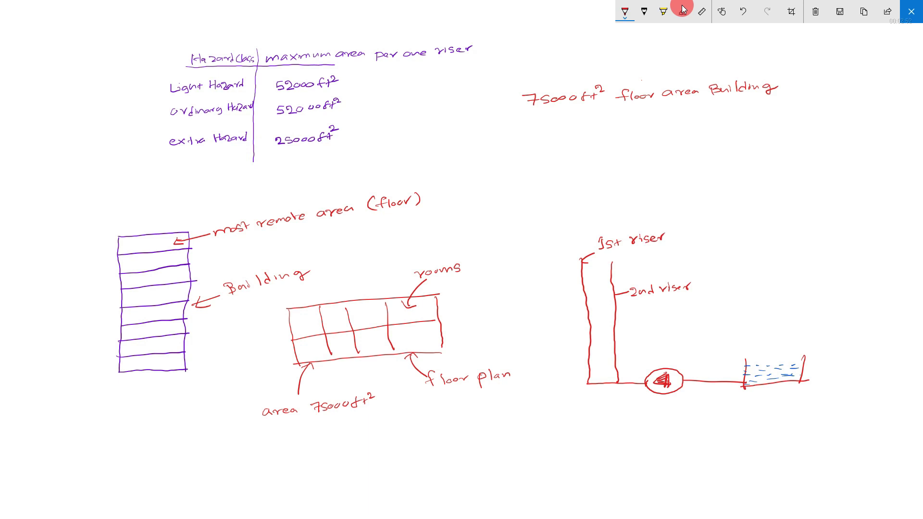
# Step: Mark red X's labelled '1st riser duct' at the plan's top-left and '2nd riser duct' at its right end
pyautogui.moveTo(297, 309)
pyautogui.mouseDown()
pyautogui.moveTo(290, 316)
pyautogui.moveTo(298, 290)
pyautogui.moveTo(369, 279)
pyautogui.mouseUp()
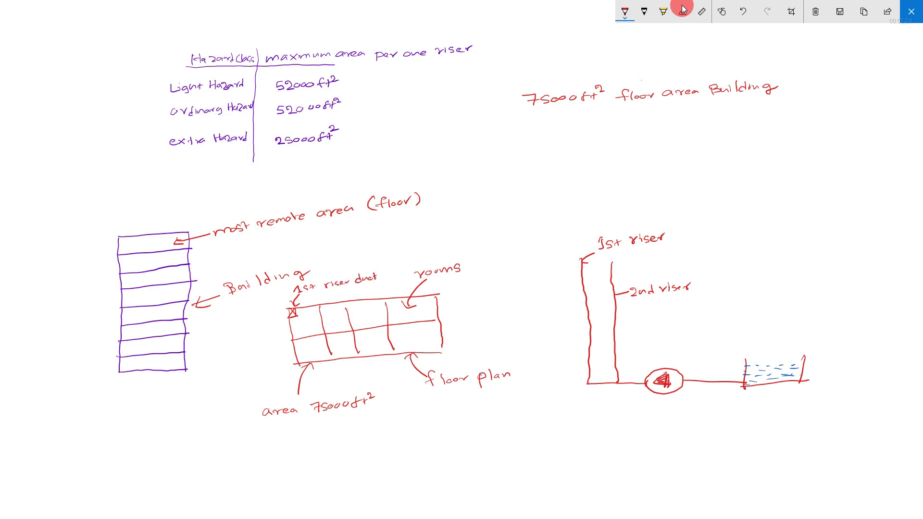
pyautogui.moveTo(432, 341)
pyautogui.mouseDown()
pyautogui.moveTo(432, 352)
pyautogui.moveTo(484, 342)
pyautogui.mouseUp()
pyautogui.moveTo(541, 329); pyautogui.dragTo(541, 340)
pyautogui.moveTo(540, 337); pyautogui.dragTo(544, 340)
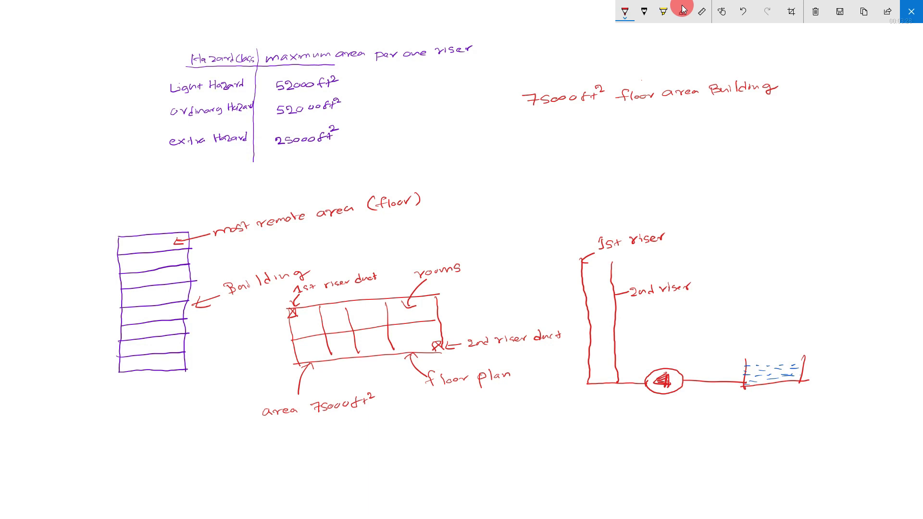
# Step: Hatch the floor plan's left rooms near the 1st riser duct in green
pyautogui.click(625, 11)
pyautogui.moveTo(292, 331)
pyautogui.mouseDown()
pyautogui.moveTo(307, 309)
pyautogui.moveTo(336, 309)
pyautogui.mouseUp()
pyautogui.moveTo(302, 351)
pyautogui.mouseDown()
pyautogui.moveTo(344, 315)
pyautogui.moveTo(352, 325)
pyautogui.mouseUp()
pyautogui.moveTo(310, 359); pyautogui.dragTo(346, 340)
pyautogui.moveTo(344, 345); pyautogui.dragTo(384, 324)
pyautogui.moveTo(359, 352)
pyautogui.mouseDown()
pyautogui.moveTo(388, 327)
pyautogui.moveTo(391, 340)
pyautogui.mouseUp()
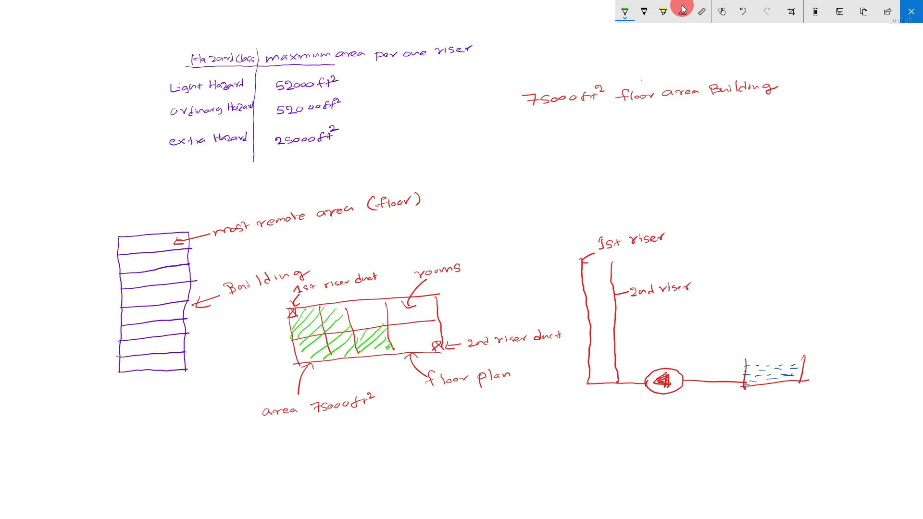
# Step: Hatch the floor plan's right-hand rooms yellow, then set the pen to blue
pyautogui.click(625, 12)
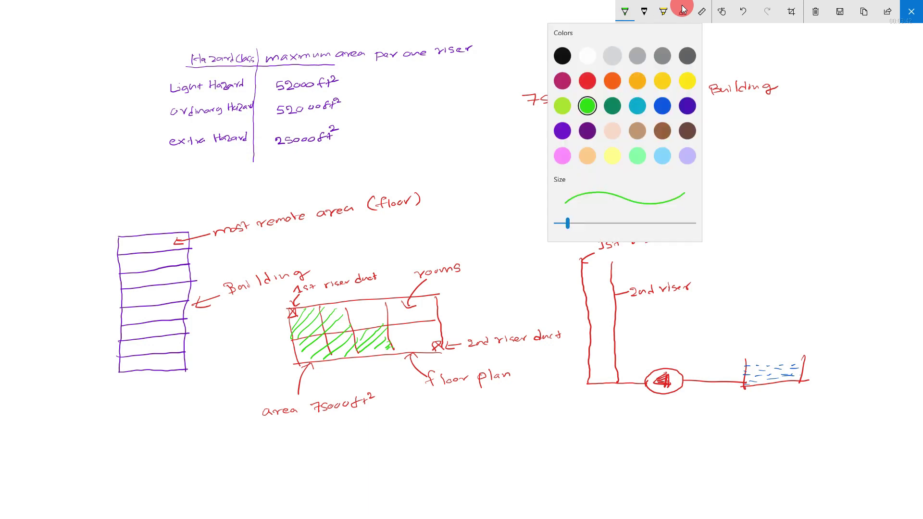
pyautogui.click(683, 9)
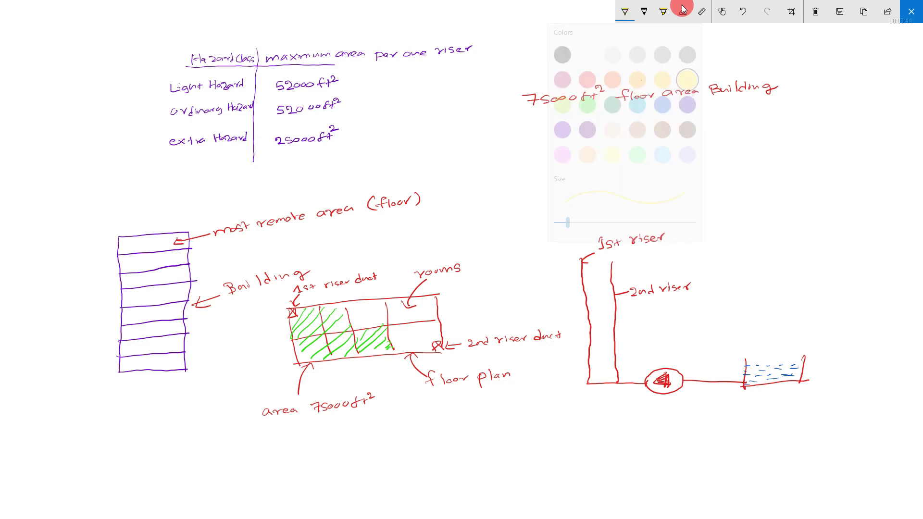
pyautogui.moveTo(353, 320)
pyautogui.mouseDown()
pyautogui.moveTo(368, 301)
pyautogui.moveTo(420, 300)
pyautogui.mouseUp()
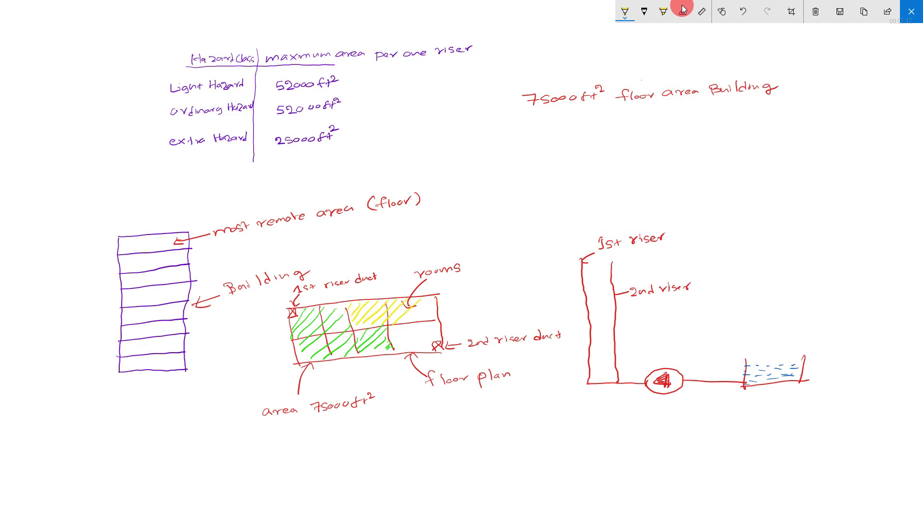
pyautogui.moveTo(398, 337)
pyautogui.mouseDown()
pyautogui.moveTo(436, 303)
pyautogui.moveTo(435, 331)
pyautogui.mouseUp()
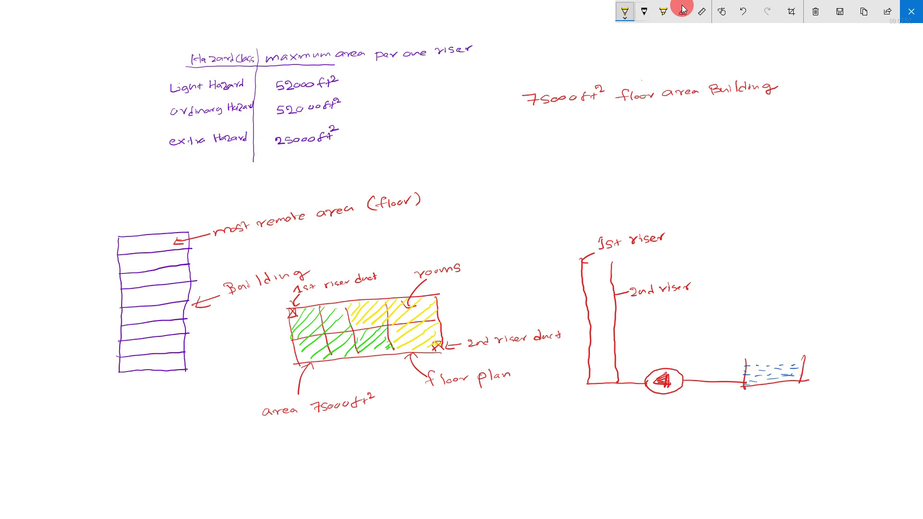
pyautogui.click(683, 9)
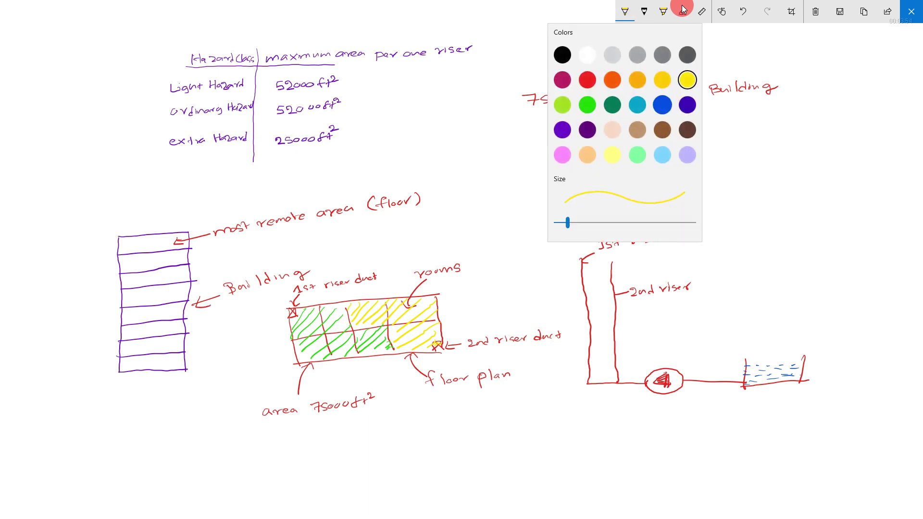
pyautogui.click(663, 105)
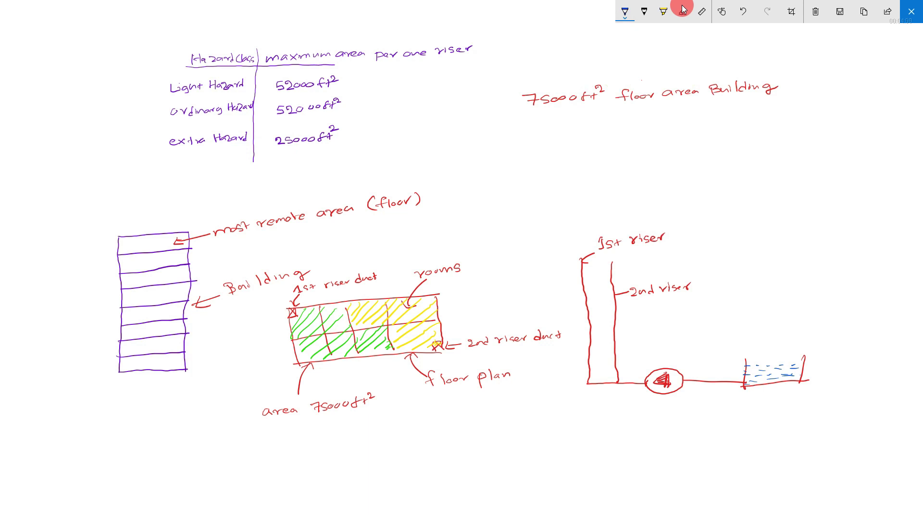
# Step: Draw a blue arrow at the floor plan labelled 'ordinary hazard'
pyautogui.moveTo(250, 356)
pyautogui.mouseDown()
pyautogui.moveTo(284, 345)
pyautogui.moveTo(279, 350)
pyautogui.mouseUp()
pyautogui.moveTo(197, 371)
pyautogui.mouseDown()
pyautogui.moveTo(239, 366)
pyautogui.moveTo(209, 389)
pyautogui.moveTo(248, 383)
pyautogui.mouseUp()
pyautogui.moveTo(254, 385); pyautogui.dragTo(256, 389)
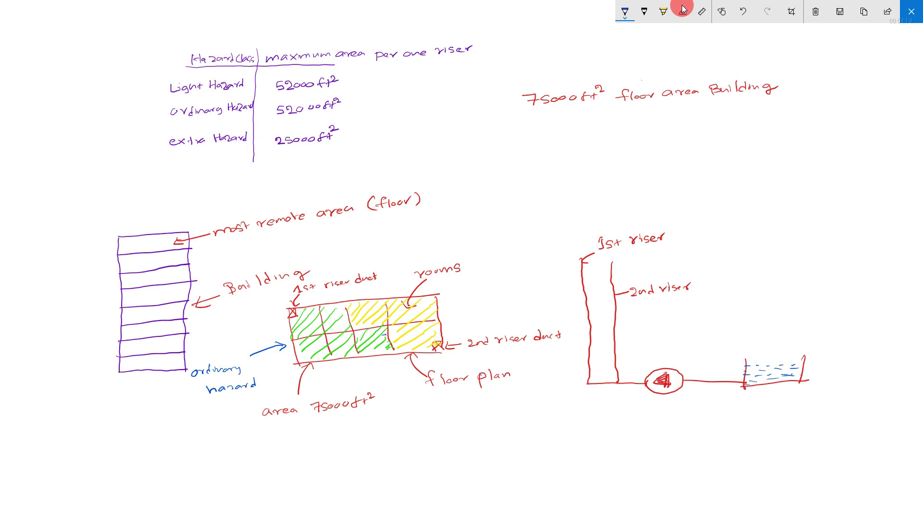
# Step: Draw a small blue box in the green zone labelled '1st riser most remote area 1500 ft²'
pyautogui.moveTo(368, 346)
pyautogui.mouseDown()
pyautogui.moveTo(369, 356)
pyautogui.moveTo(389, 343)
pyautogui.moveTo(410, 412)
pyautogui.mouseUp()
pyautogui.moveTo(381, 364); pyautogui.dragTo(391, 364)
pyautogui.moveTo(406, 423)
pyautogui.mouseDown()
pyautogui.moveTo(408, 435)
pyautogui.moveTo(501, 427)
pyautogui.mouseUp()
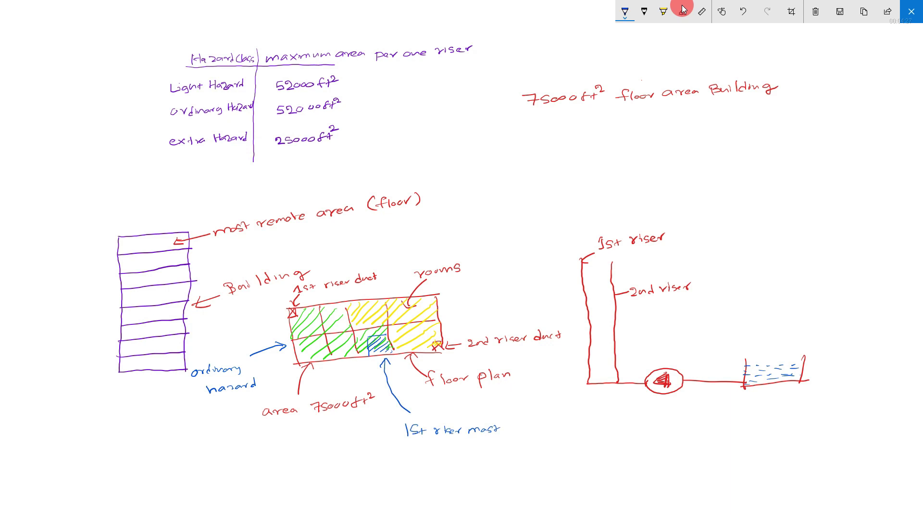
pyautogui.moveTo(408, 458); pyautogui.dragTo(475, 448)
pyautogui.moveTo(476, 450); pyautogui.dragTo(503, 450)
pyautogui.moveTo(510, 441)
pyautogui.mouseDown()
pyautogui.moveTo(505, 448)
pyautogui.moveTo(530, 440)
pyautogui.mouseUp()
pyautogui.moveTo(533, 440); pyautogui.dragTo(535, 448)
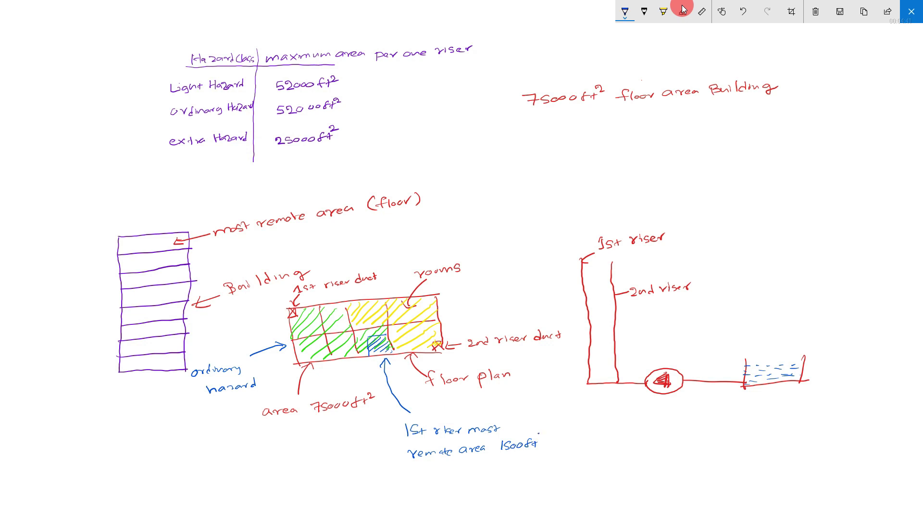
pyautogui.moveTo(536, 433); pyautogui.dragTo(542, 439)
pyautogui.click(625, 10)
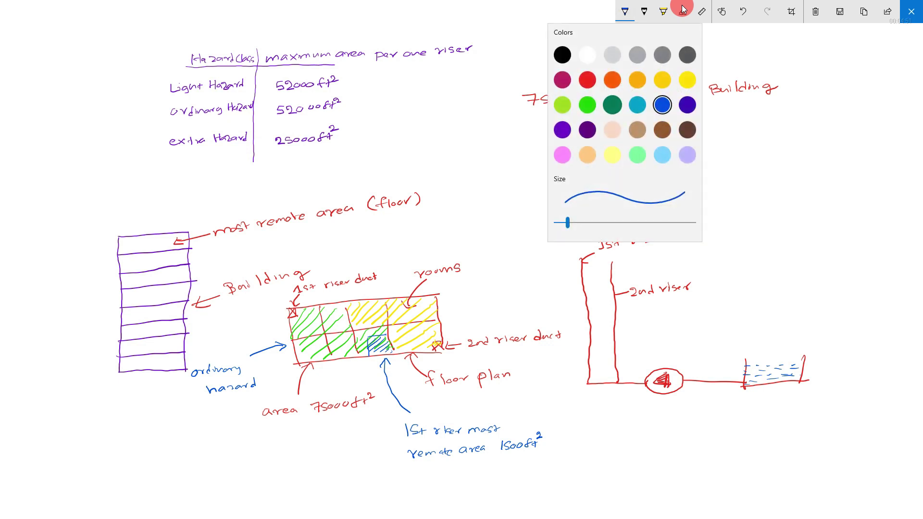
pyautogui.press('Escape')
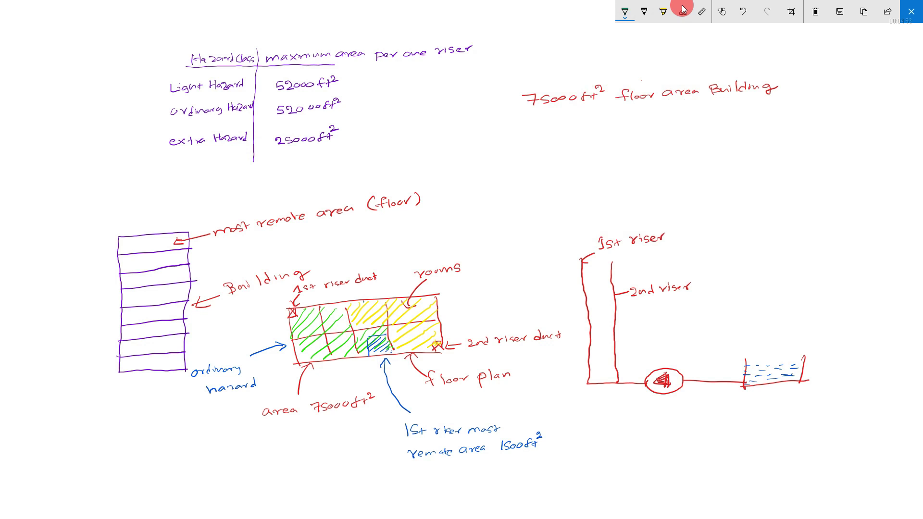
# Step: Hatch a green patch in the yellow zone labelled '1500 ft²'
pyautogui.moveTo(363, 301)
pyautogui.mouseDown()
pyautogui.moveTo(348, 320)
pyautogui.moveTo(350, 300)
pyautogui.moveTo(361, 310)
pyautogui.moveTo(362, 298)
pyautogui.moveTo(395, 273)
pyautogui.moveTo(387, 249)
pyautogui.mouseUp()
pyautogui.moveTo(388, 242); pyautogui.dragTo(398, 241)
pyautogui.moveTo(405, 240)
pyautogui.mouseDown()
pyautogui.moveTo(411, 246)
pyautogui.moveTo(426, 234)
pyautogui.mouseUp()
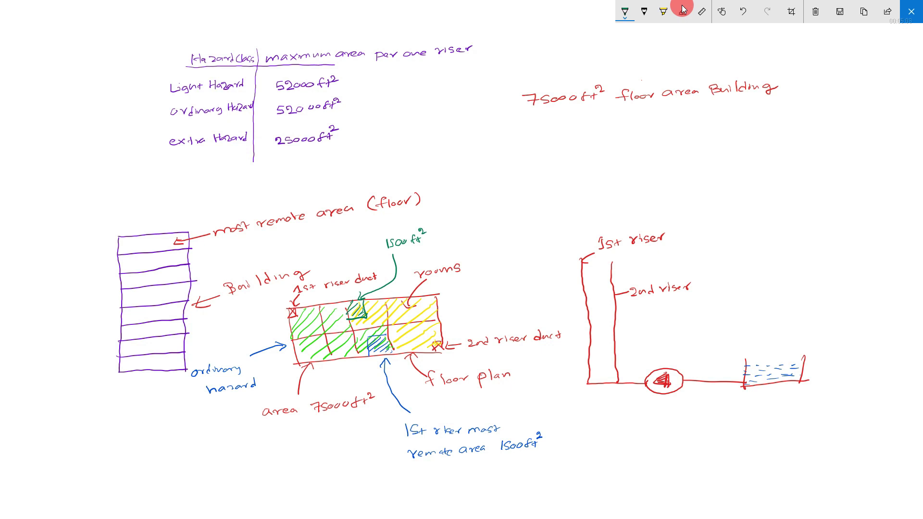
# Step: Write the green note 'You can design both riser as per NFPA 13' below the drawings
pyautogui.moveTo(546, 458); pyautogui.dragTo(544, 470)
pyautogui.moveTo(559, 461); pyautogui.dragTo(571, 464)
pyautogui.moveTo(579, 465); pyautogui.dragTo(618, 461)
pyautogui.moveTo(624, 459); pyautogui.dragTo(685, 458)
pyautogui.moveTo(687, 449)
pyautogui.mouseDown()
pyautogui.moveTo(686, 460)
pyautogui.moveTo(693, 457)
pyautogui.mouseUp()
pyautogui.moveTo(695, 454); pyautogui.dragTo(743, 454)
pyautogui.moveTo(745, 455); pyautogui.dragTo(777, 455)
pyautogui.moveTo(784, 448)
pyautogui.mouseDown()
pyautogui.moveTo(779, 454)
pyautogui.moveTo(805, 448)
pyautogui.moveTo(798, 459)
pyautogui.mouseUp()
pyautogui.moveTo(806, 451)
pyautogui.mouseDown()
pyautogui.moveTo(839, 443)
pyautogui.moveTo(848, 454)
pyautogui.mouseUp()
pyautogui.moveTo(858, 447); pyautogui.dragTo(881, 452)
pyautogui.moveTo(882, 443); pyautogui.dragTo(883, 452)
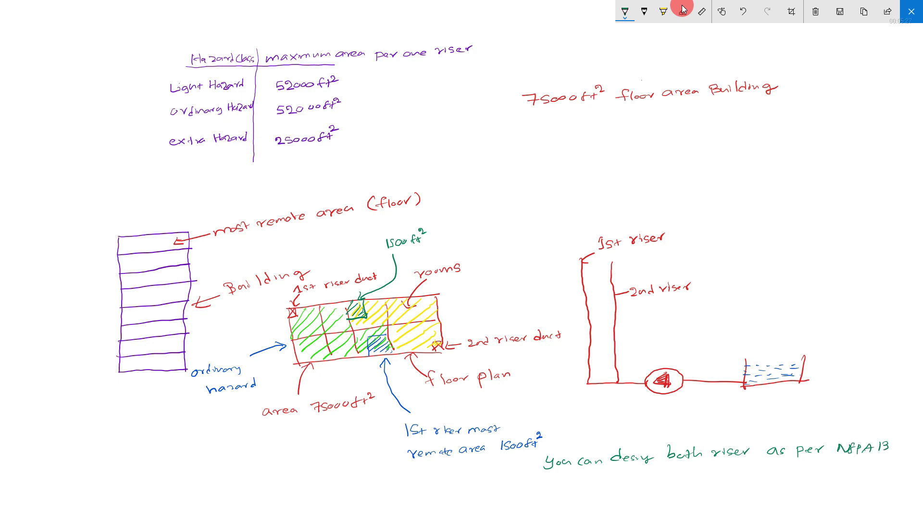